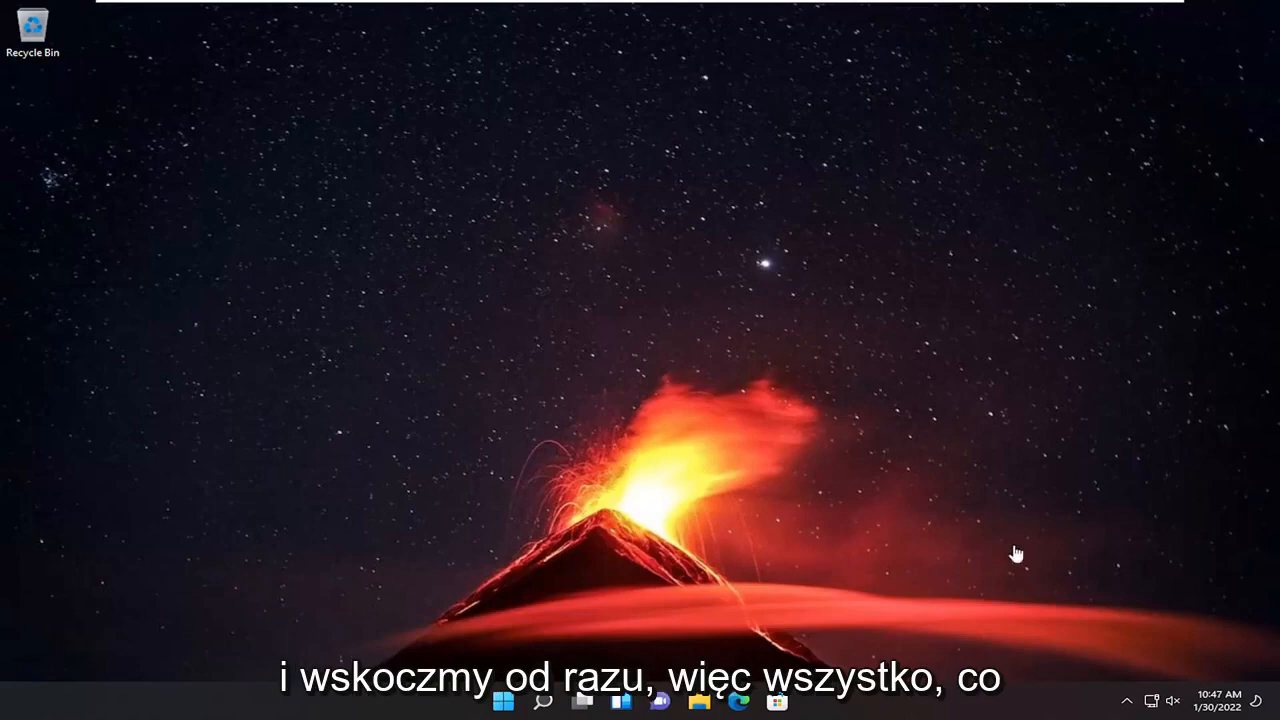
- Search the taskbar for "settings" so the Settings app appears as best match
click(543, 703)
text(settings)
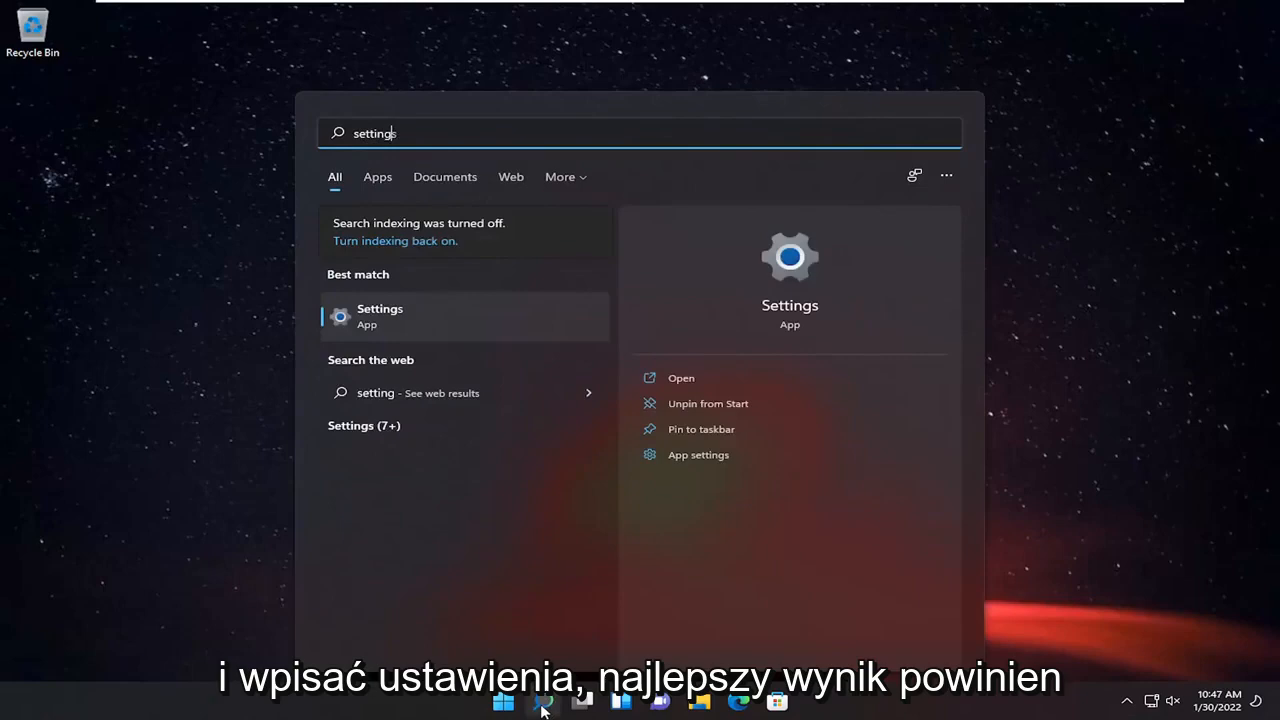
text(s)
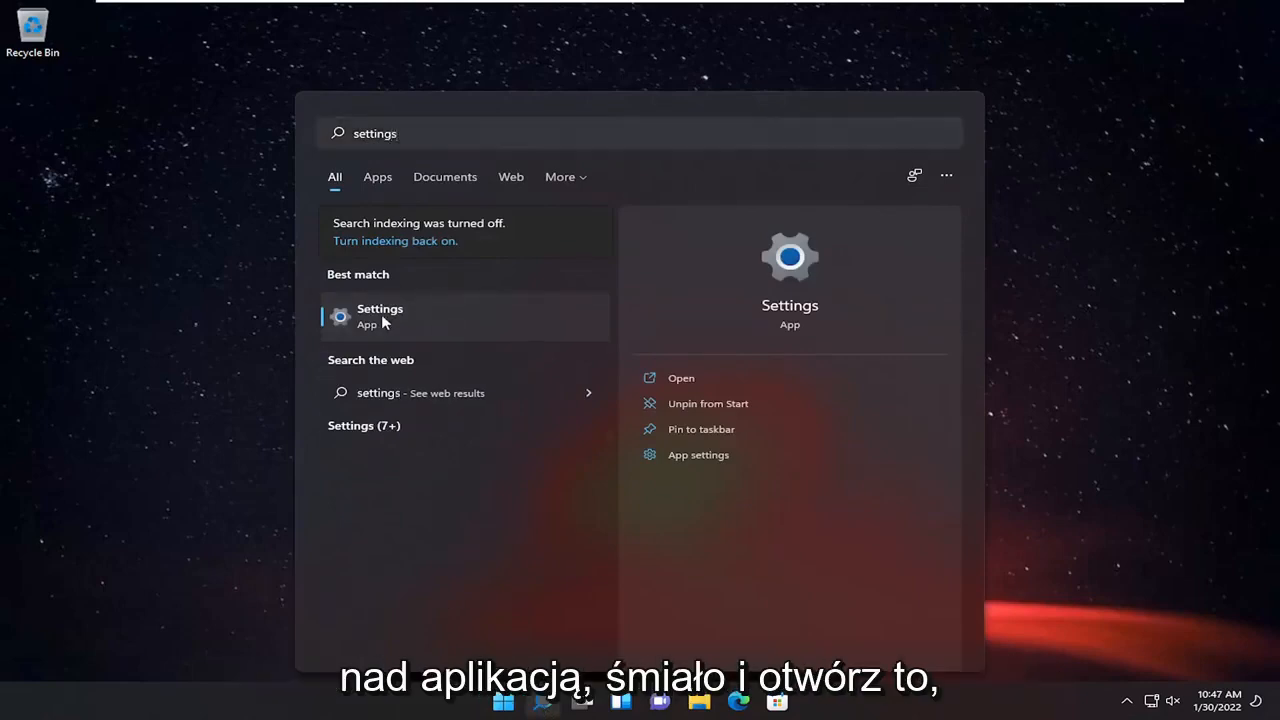
- Launch Settings and go to System > Display > Advanced display for Display 1
click(384, 320)
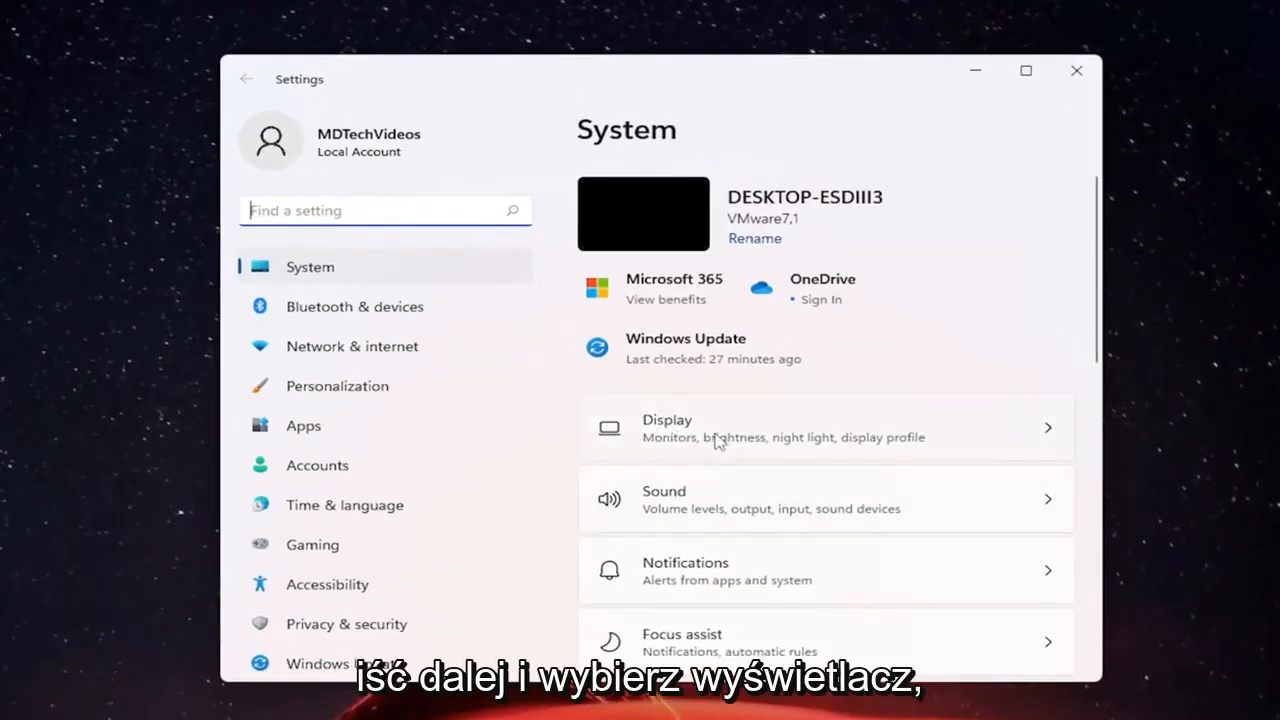
click(718, 441)
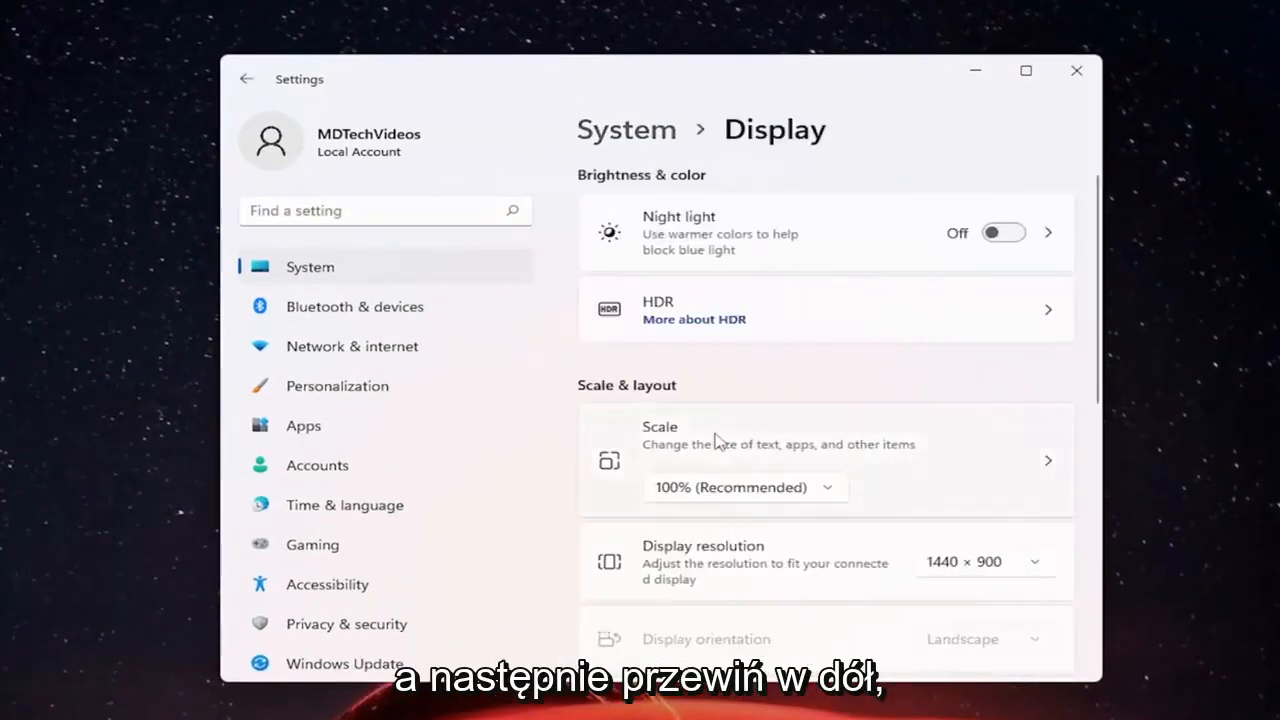
scroll(720, 440, down, 3)
scroll(722, 438, down, 2)
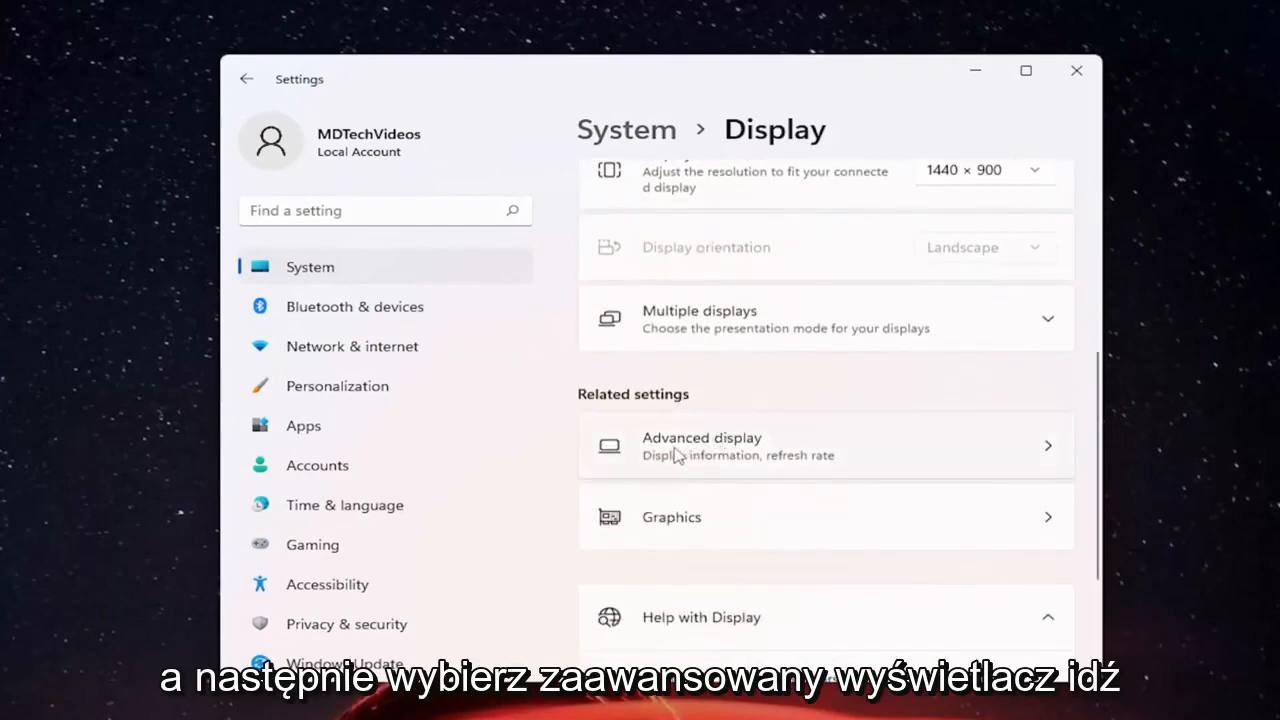
click(750, 455)
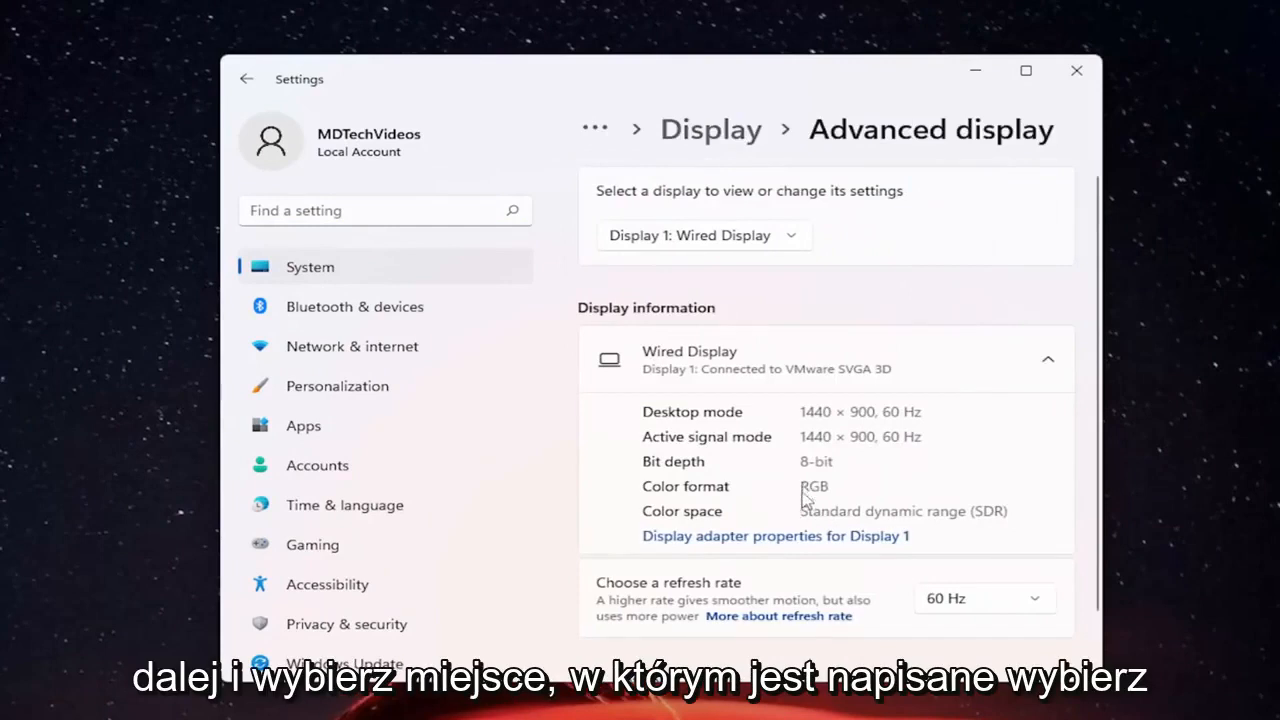
scroll(804, 490, down, 1)
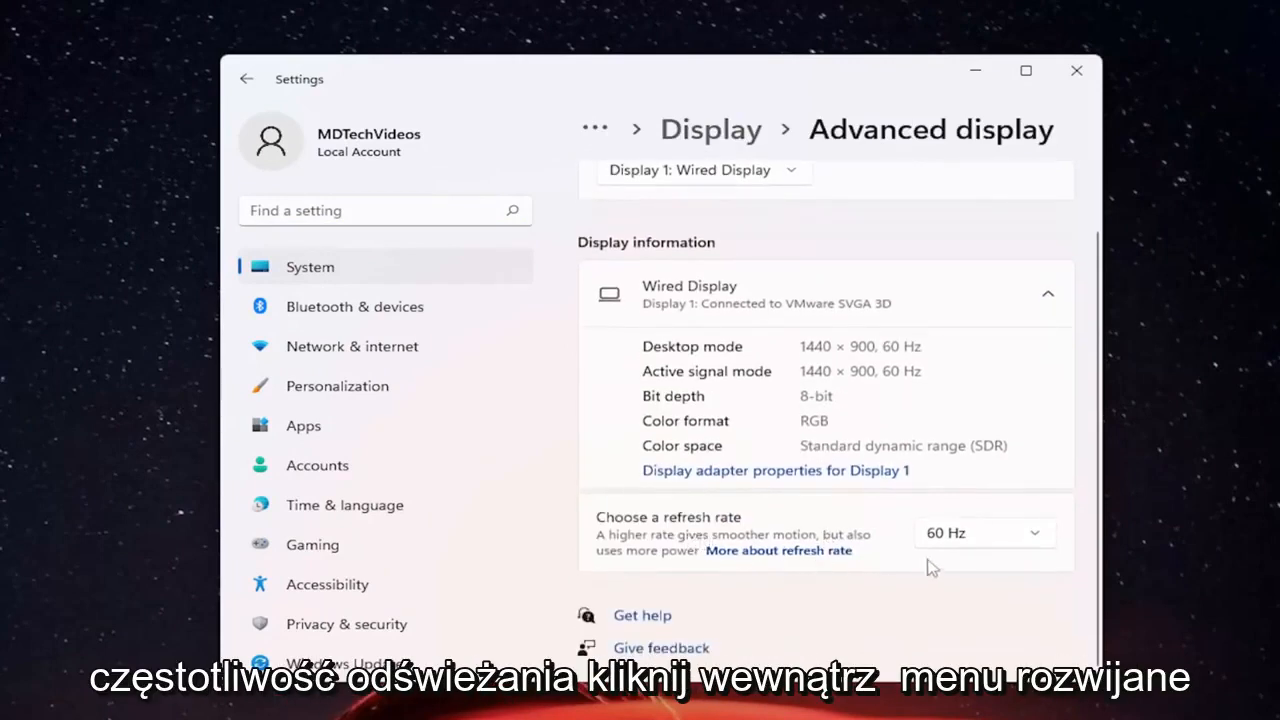
- Expand the 'Choose a refresh rate' dropdown, which offers only 60 Hz
click(1030, 535)
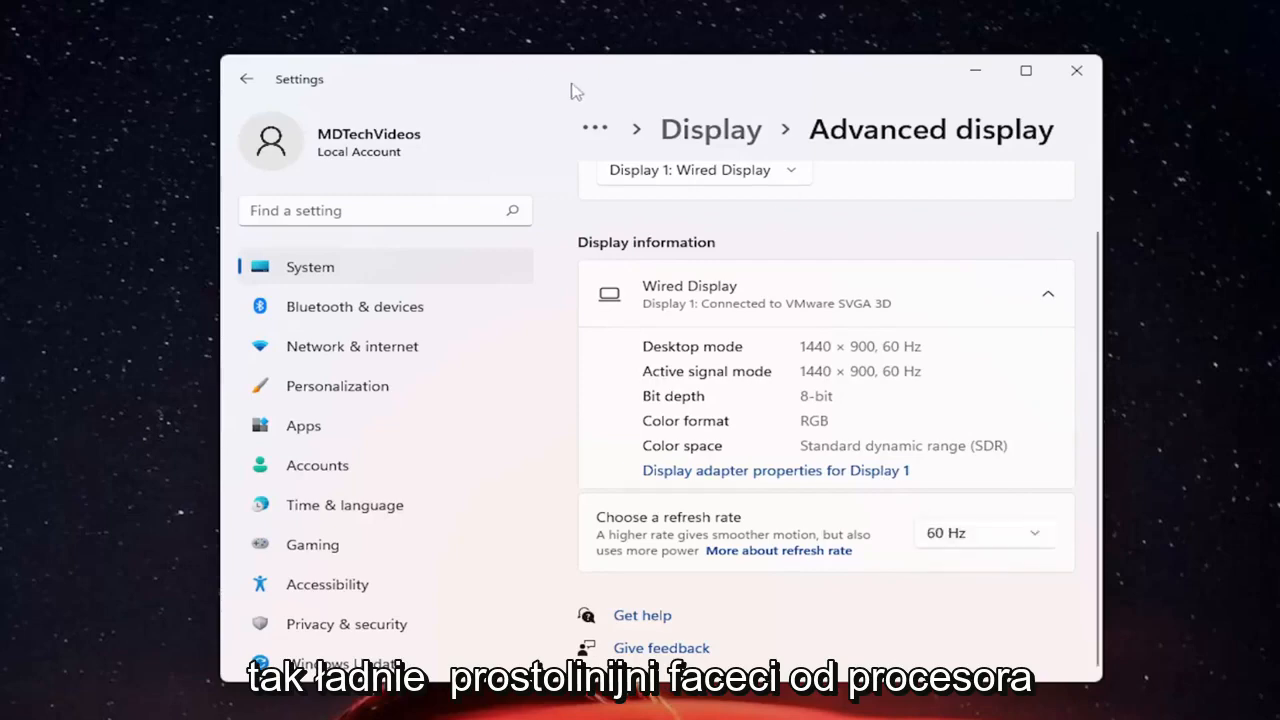
scroll(930, 290, up, 2)
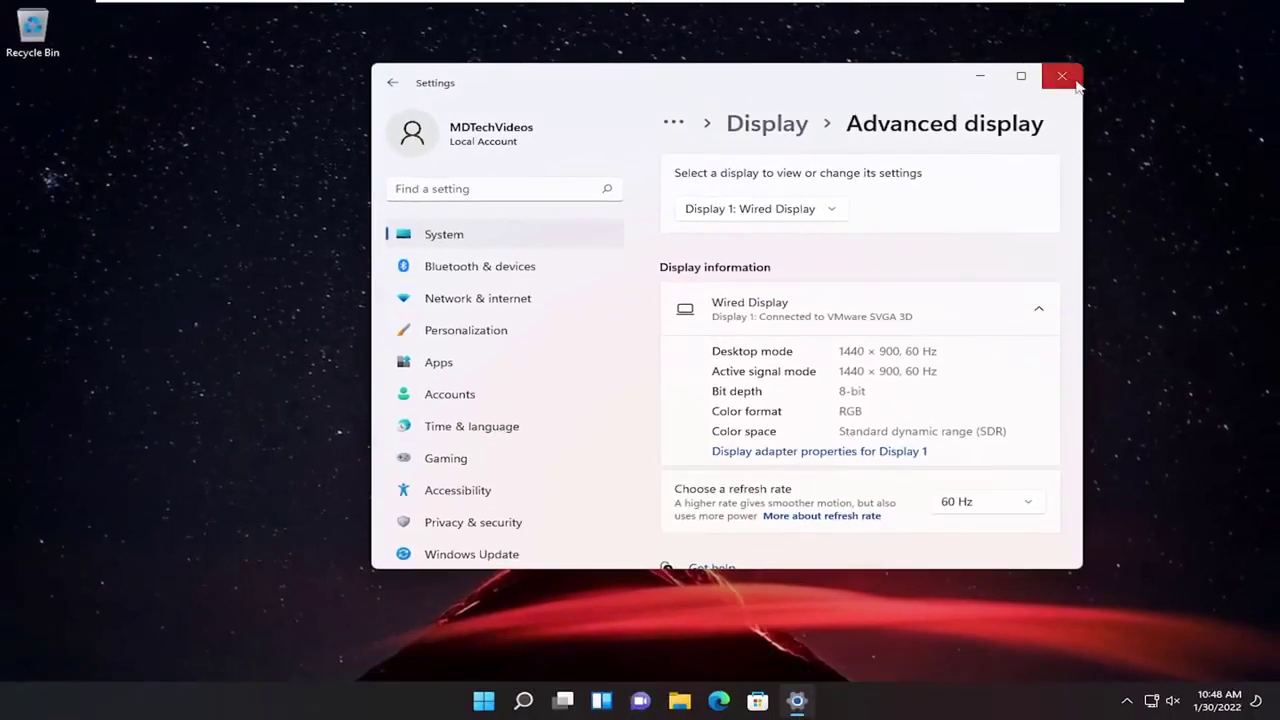
- Close the Settings window, returning to the desktop with 60 Hz kept
click(1062, 76)
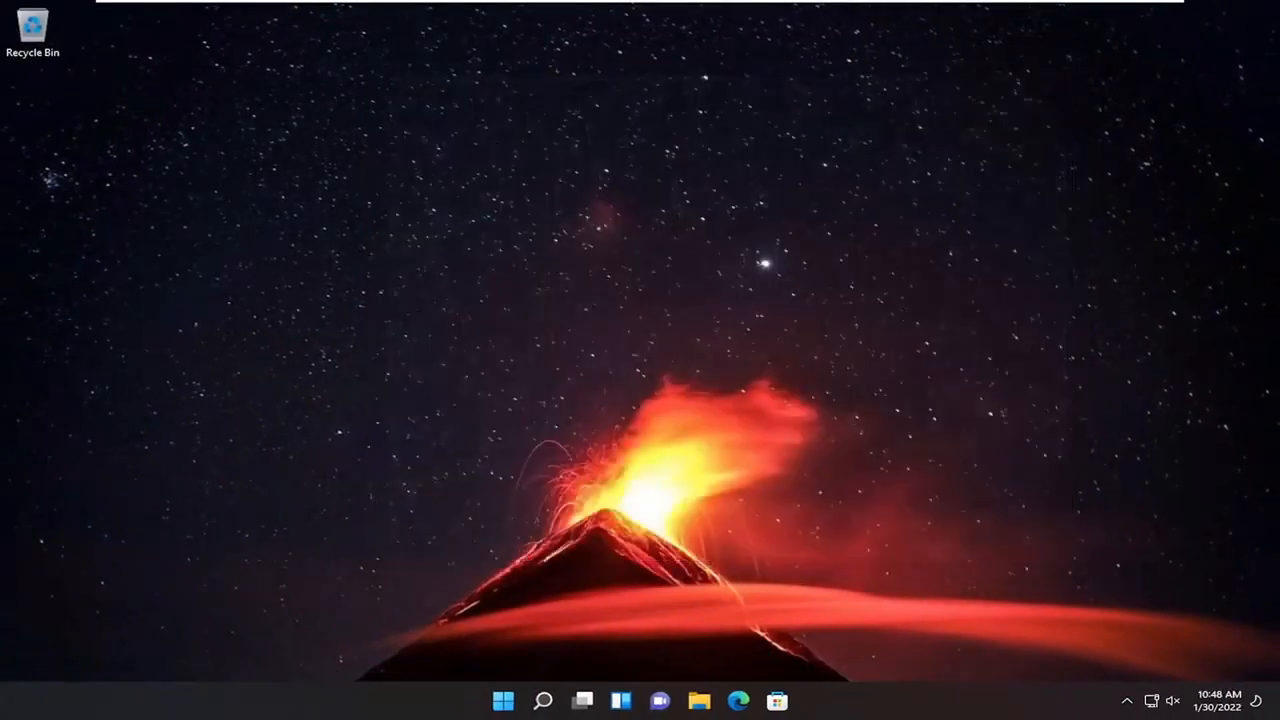